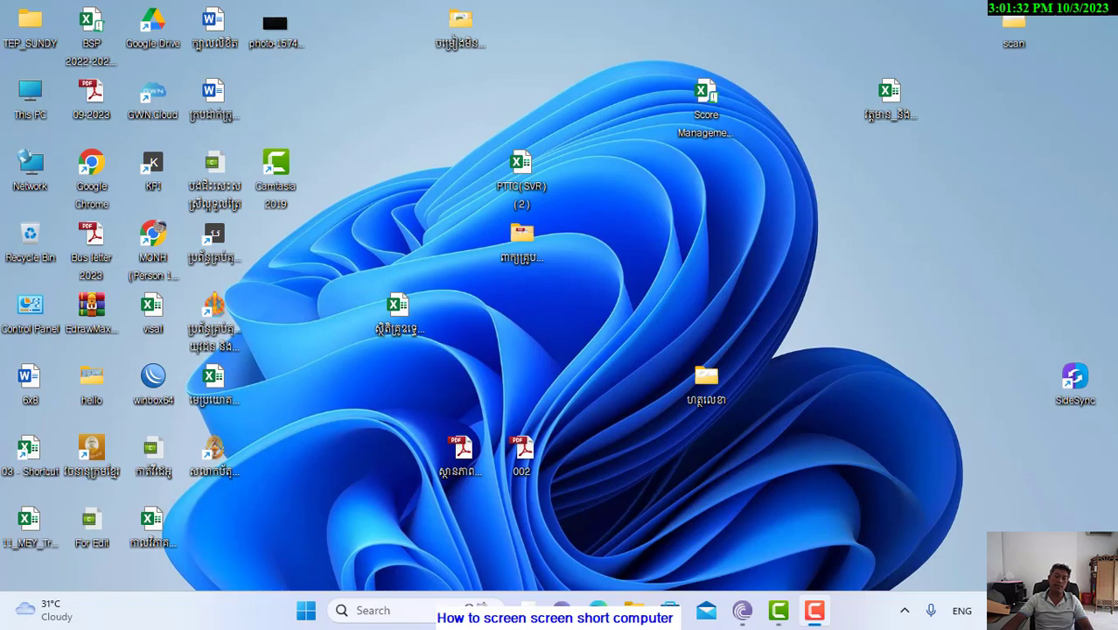
Step: Find Snipping Tool through a system search for "sn", open it, and close its window
click(368, 612)
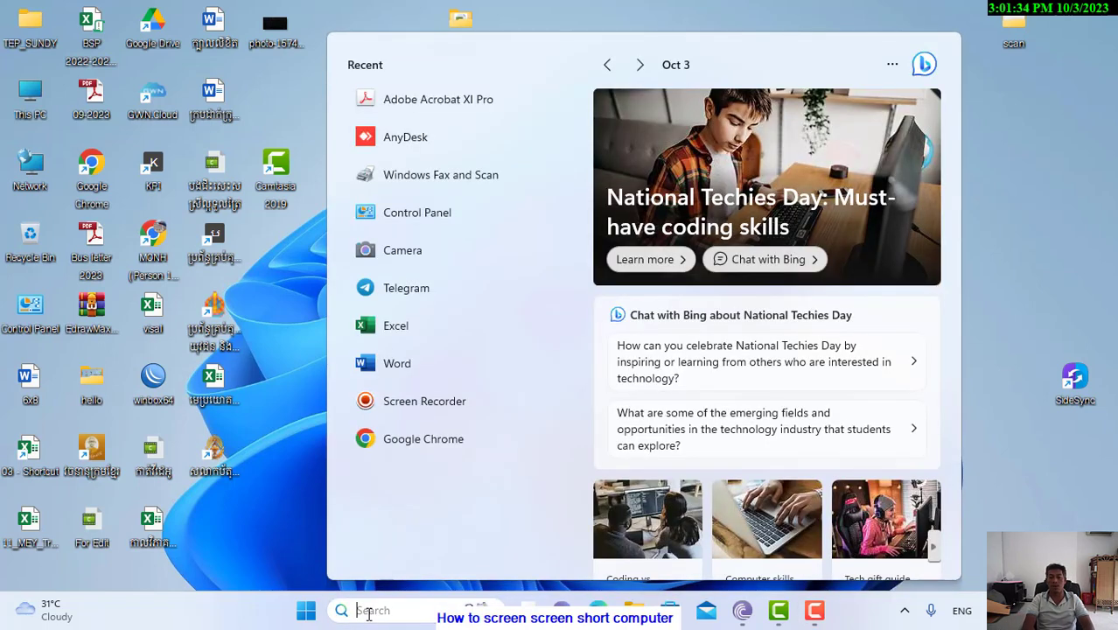
text(s)
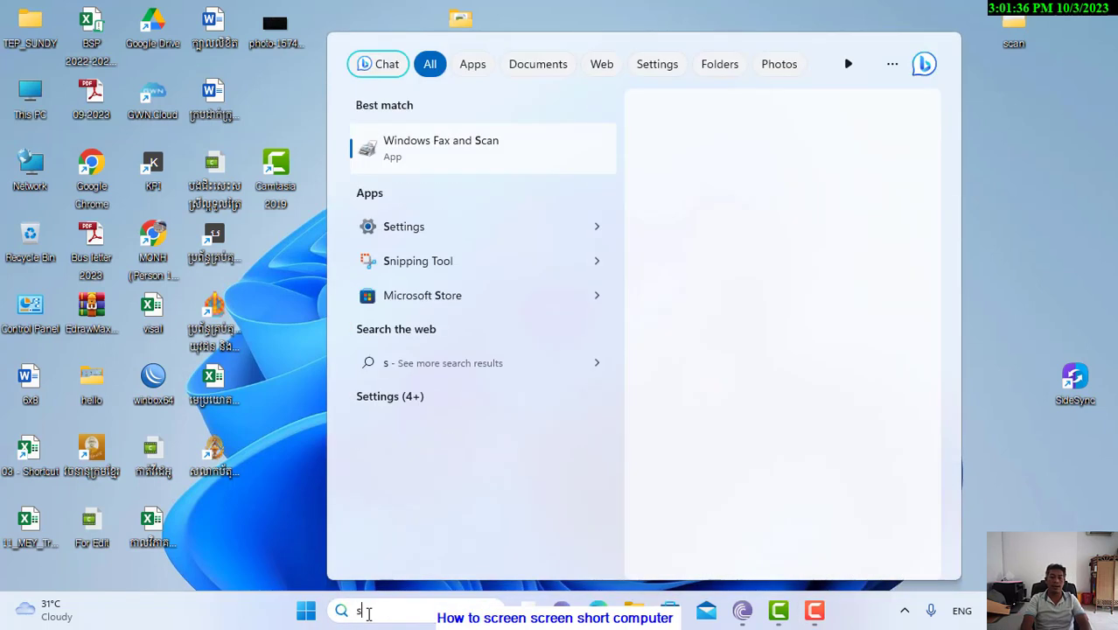
text(n)
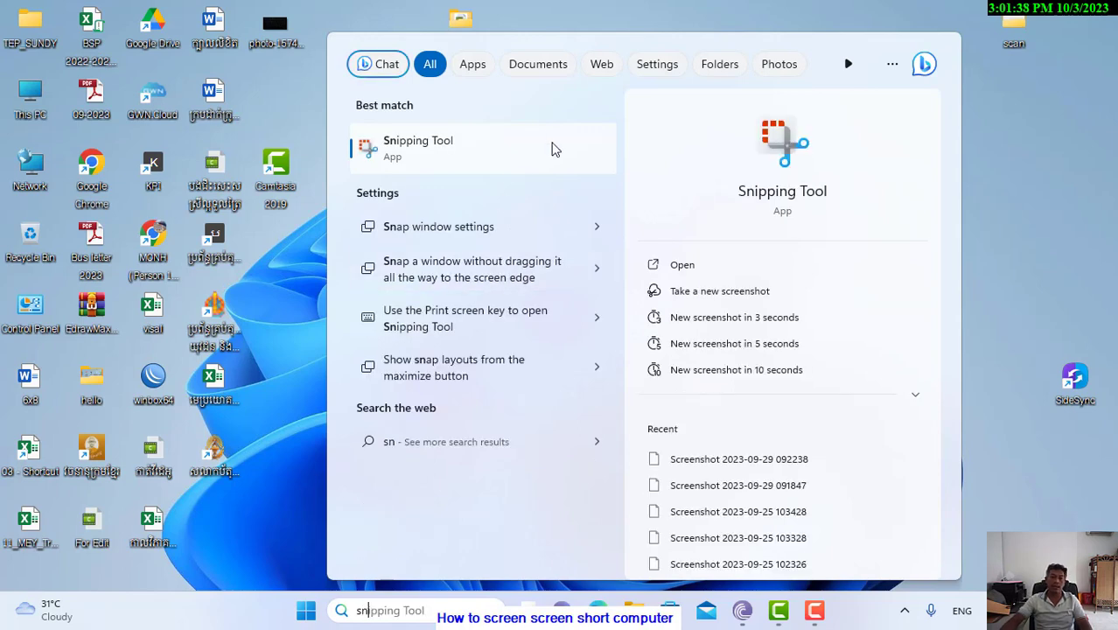
click(416, 146)
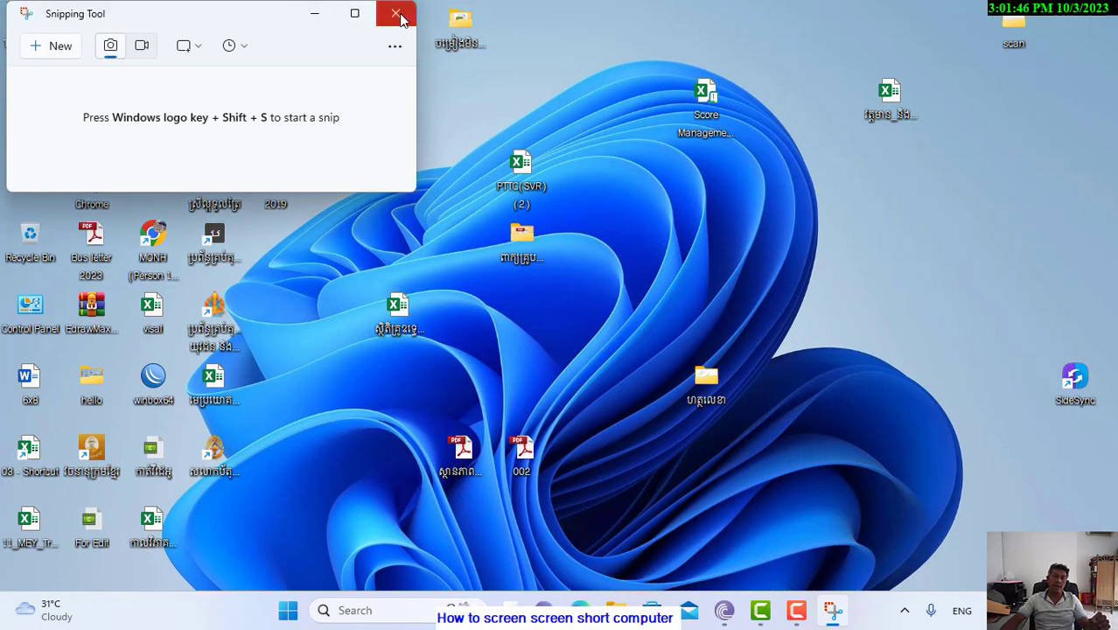
click(398, 15)
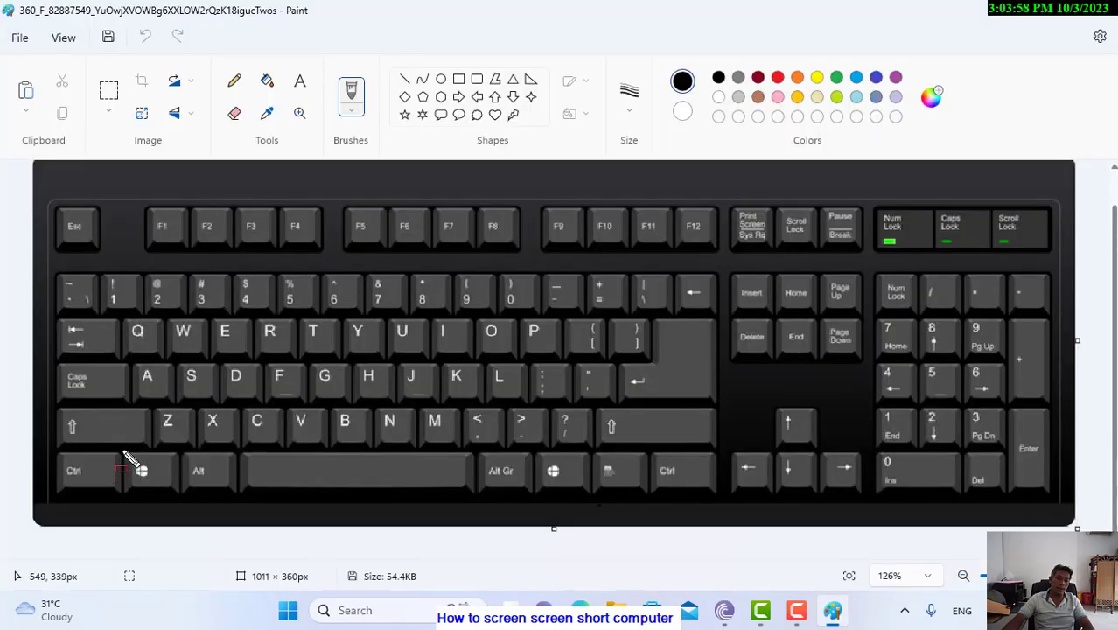
Step: Outline the left Windows key, left Shift key and S key on the keyboard image with red rectangles
mouse_move(120, 450)
mouse_down()
mouse_move(142, 494)
mouse_move(182, 494)
mouse_up()
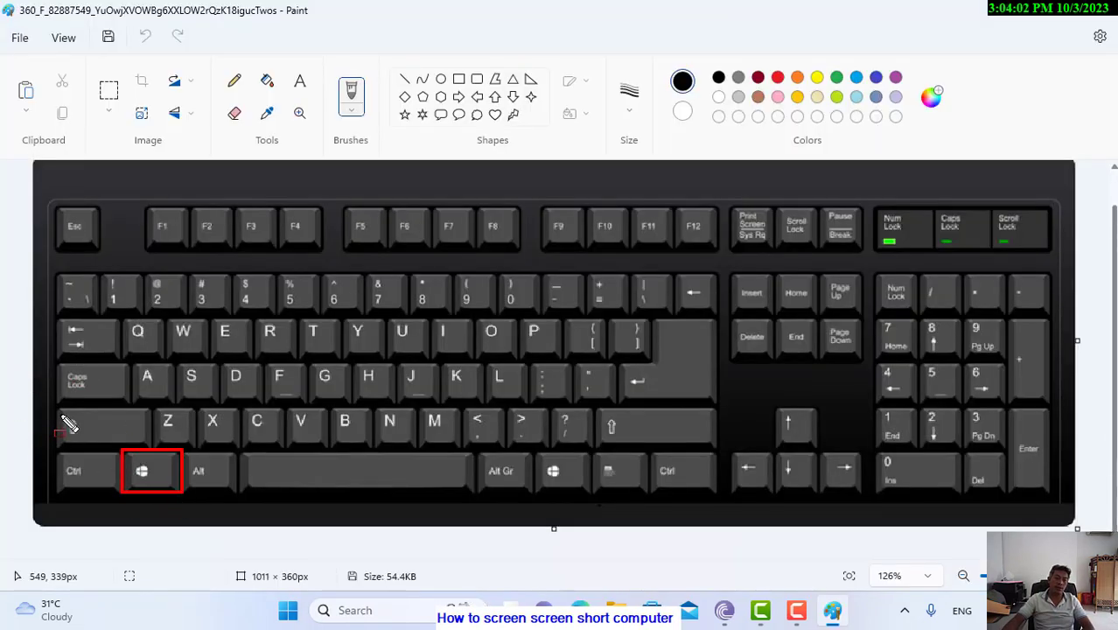
mouse_move(58, 411)
mouse_down()
mouse_move(85, 435)
mouse_move(145, 440)
mouse_move(147, 450)
mouse_up()
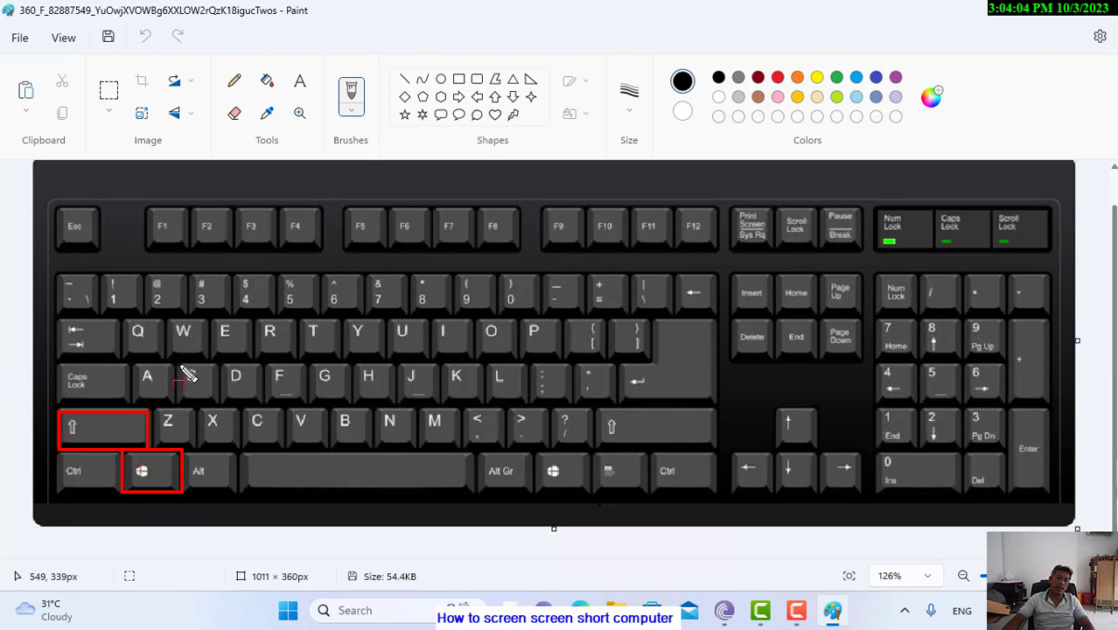
drag(174, 363, 219, 405)
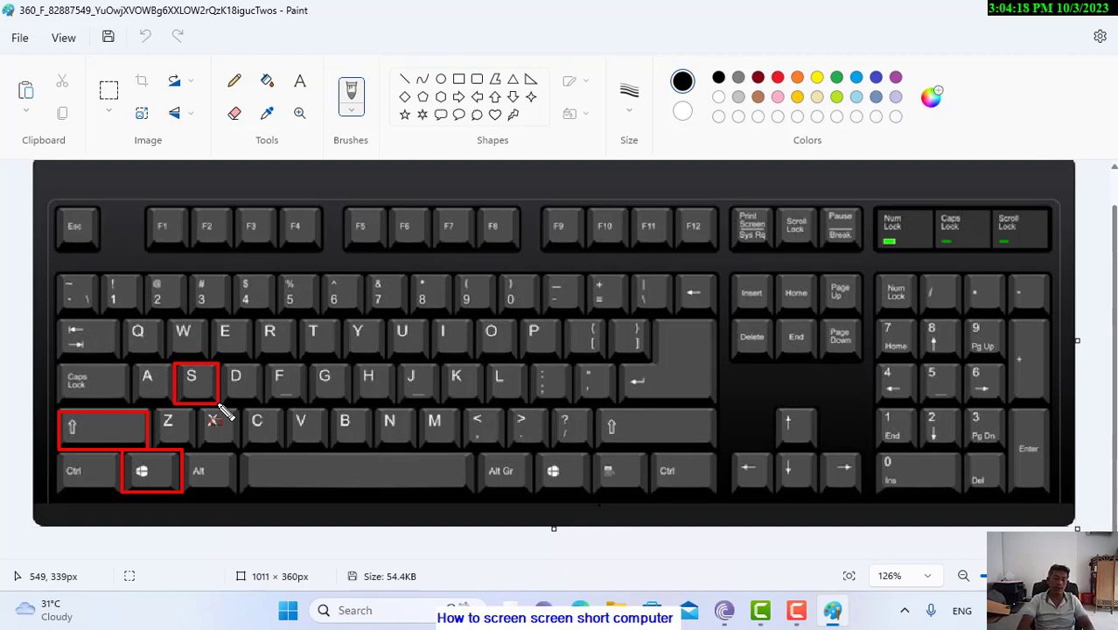
Step: Bring up the screen snipping overlay over the keyboard image, leave it, and dismiss the screenshot notification
key(super+shift+s)
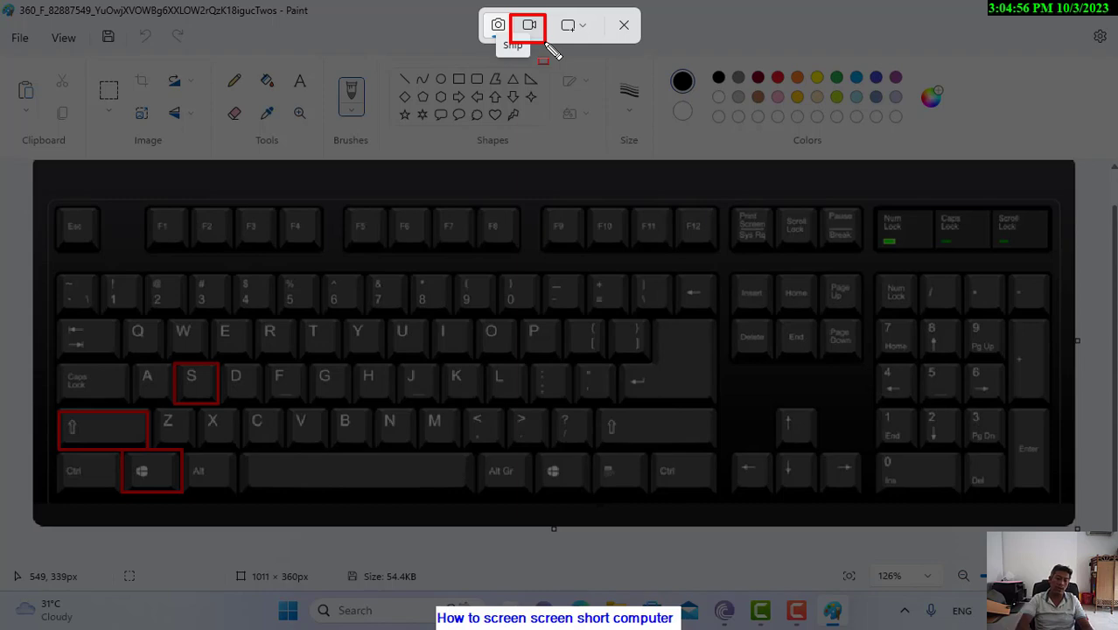
key(Escape)
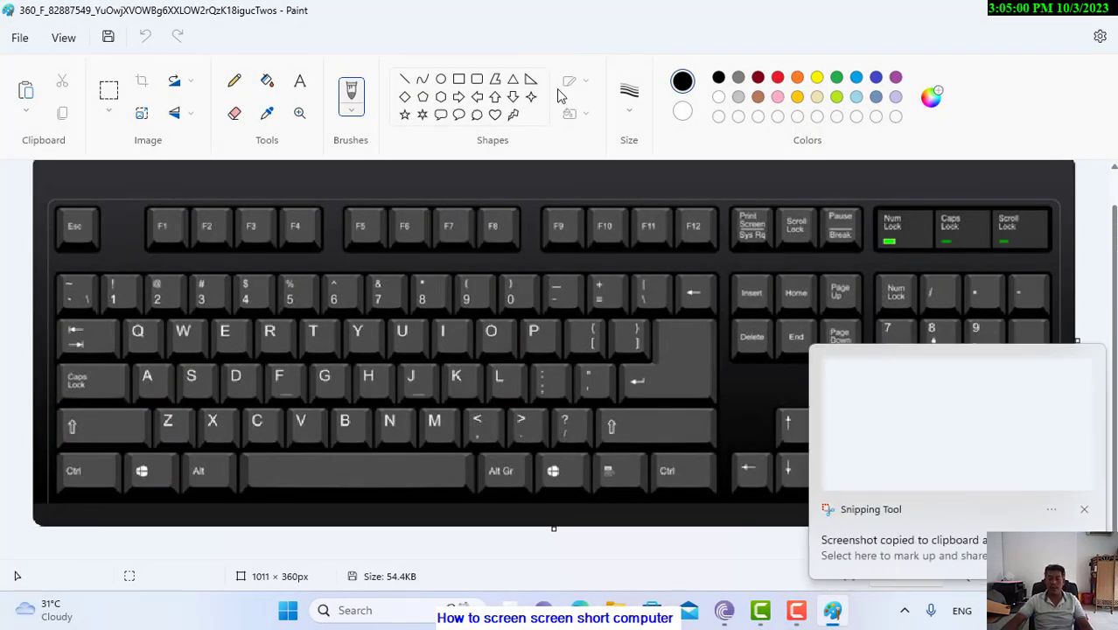
click(1084, 510)
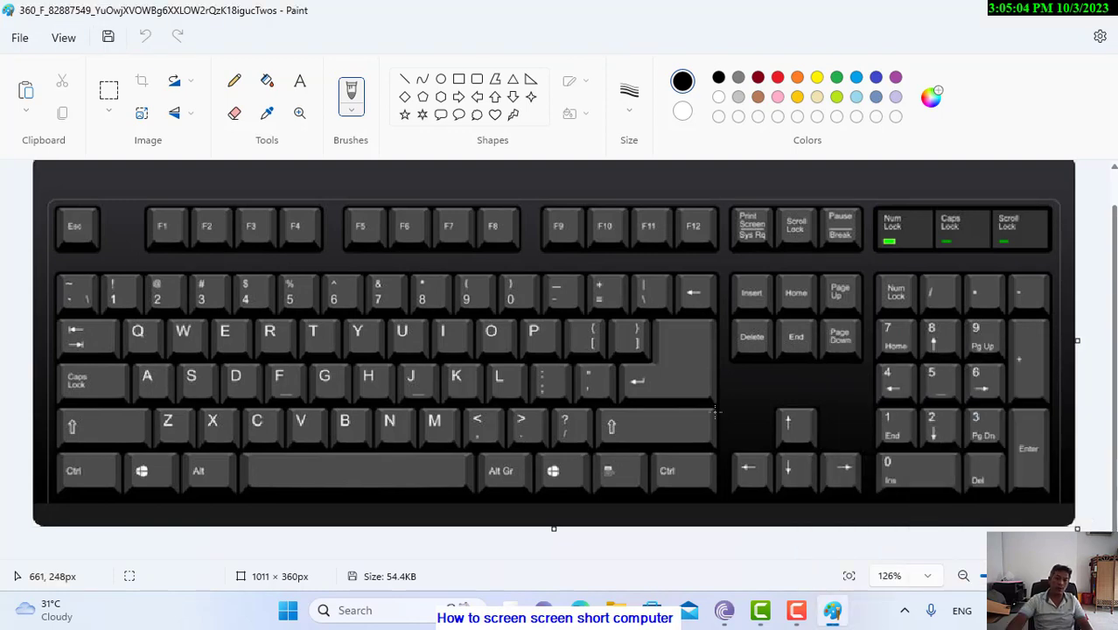
Step: Bring up the snipping overlay, examine the available snip shapes from Rectangle to Freeform, and cancel without capturing
key(Print)
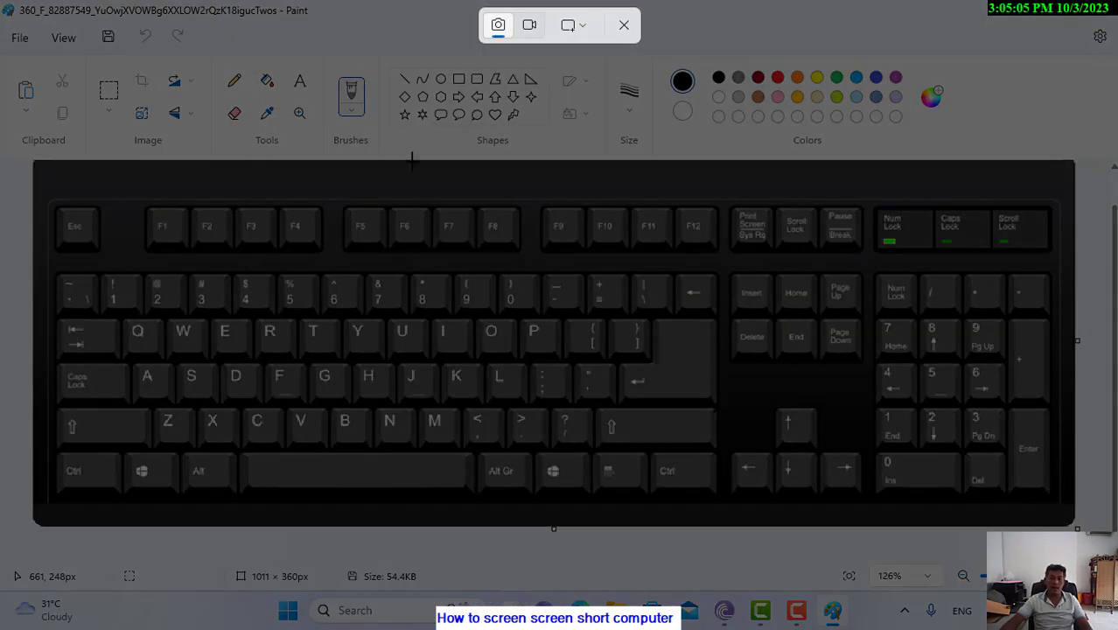
click(586, 28)
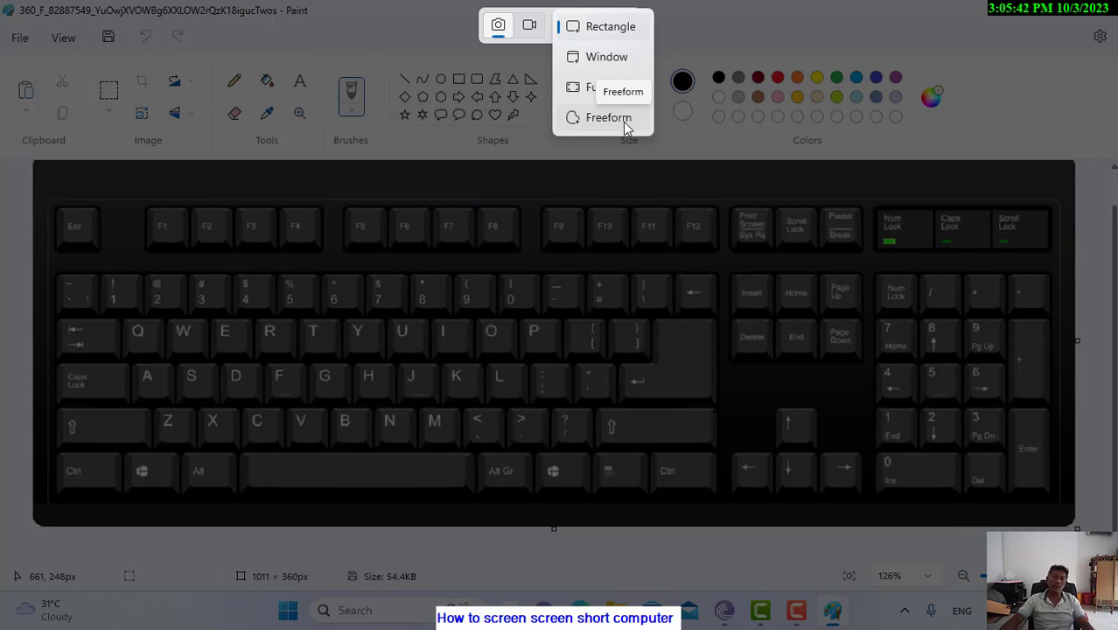
key(Escape)
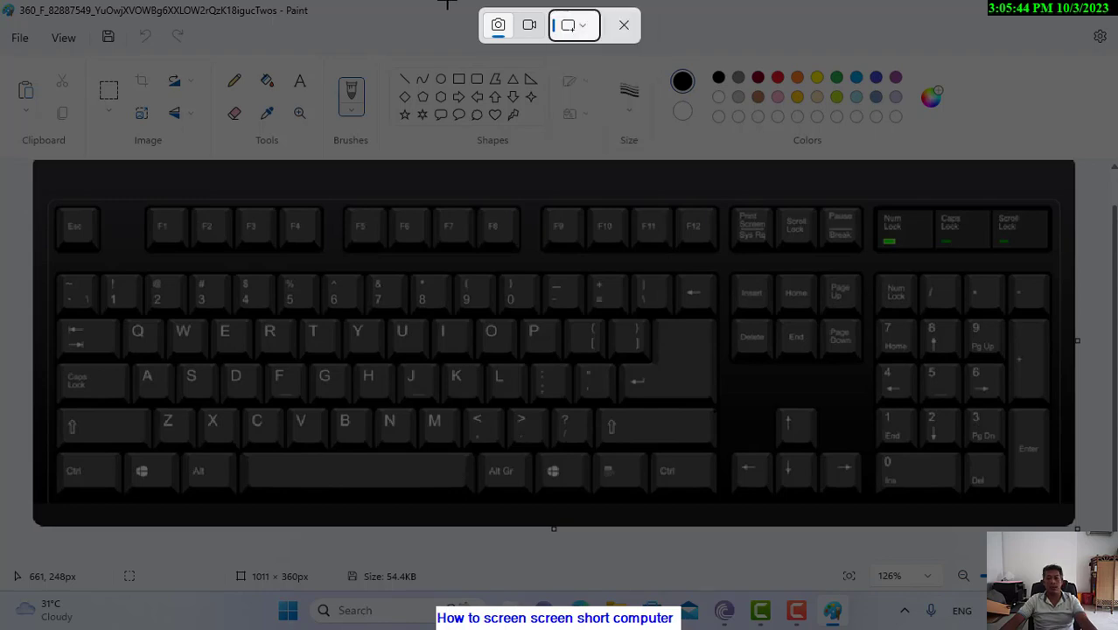
key(Escape)
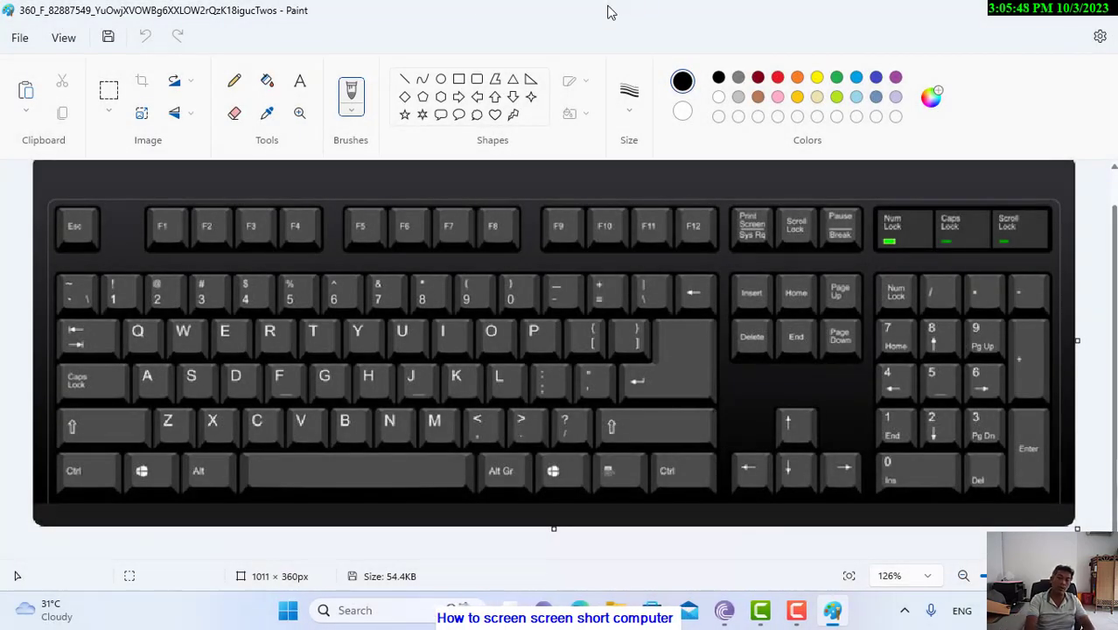
Step: Capture a rectangular snip covering the Image and Tools groups and the keyboard's upper-left keys, and open it in Snipping Tool
key(Print)
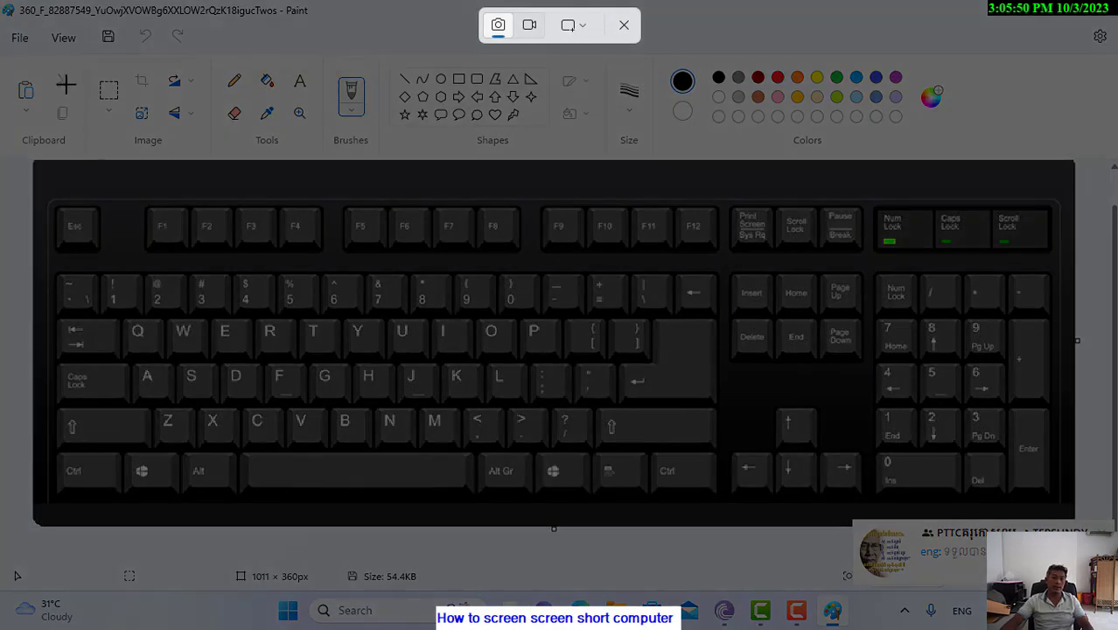
mouse_move(58, 67)
mouse_down()
mouse_move(77, 166)
mouse_move(259, 350)
mouse_move(388, 385)
mouse_up()
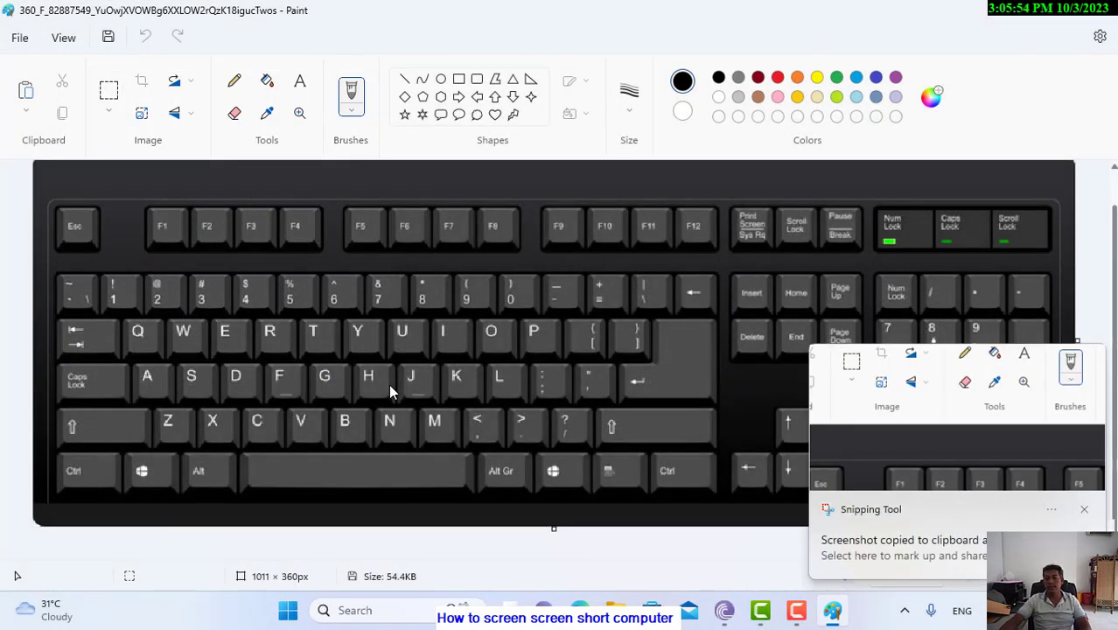
click(945, 427)
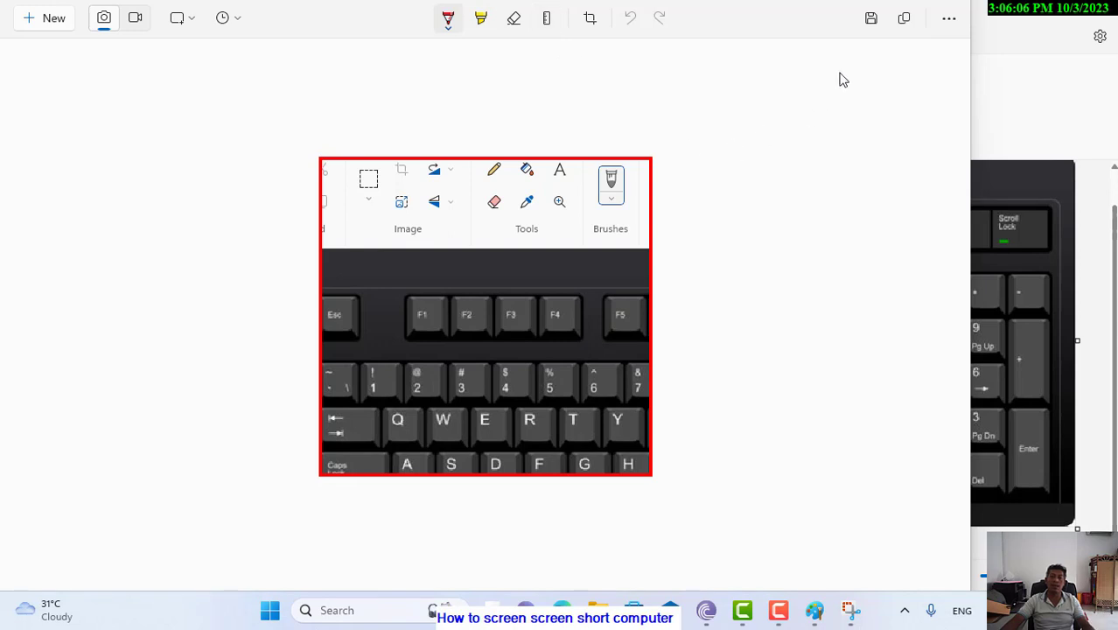
Step: Save the snip as a PNG in a new folder on the Desktop, and close Paint and Snipping Tool
click(870, 18)
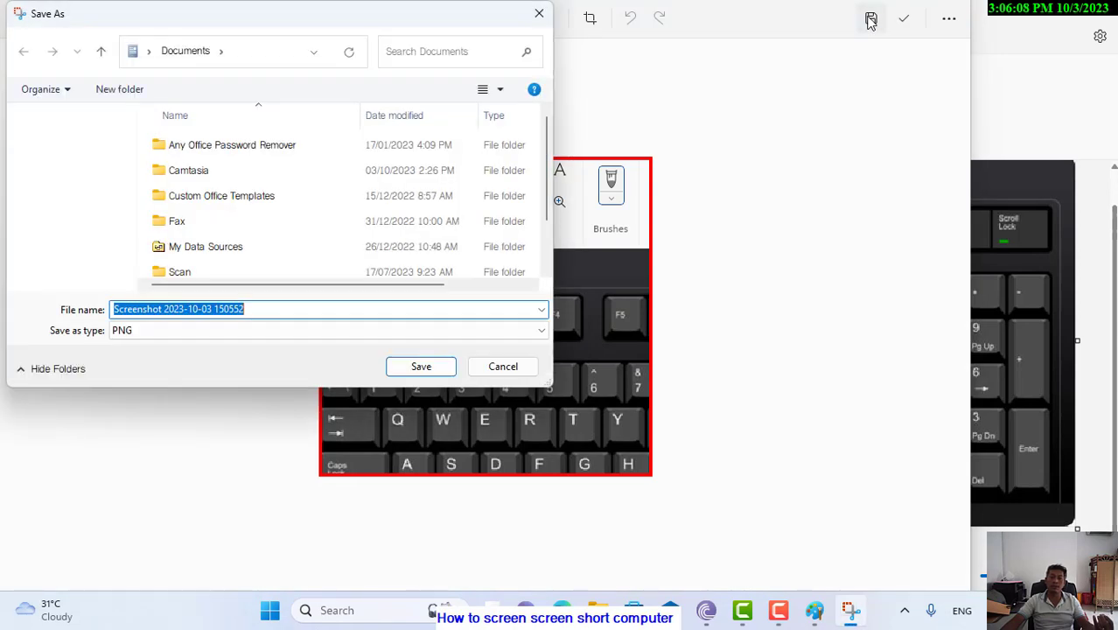
click(61, 170)
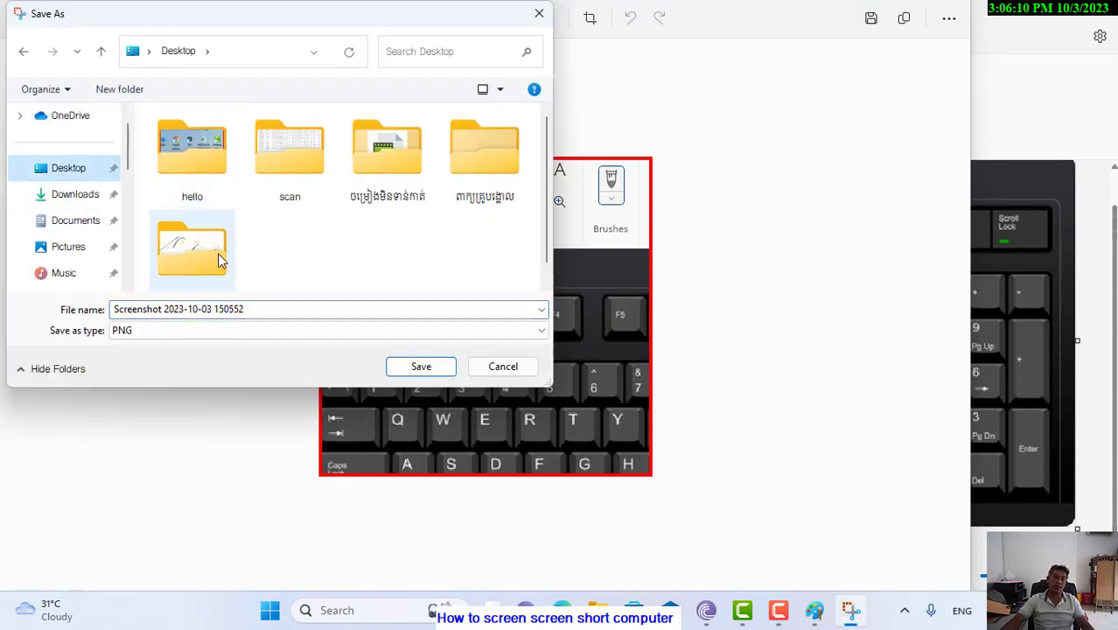
click(120, 89)
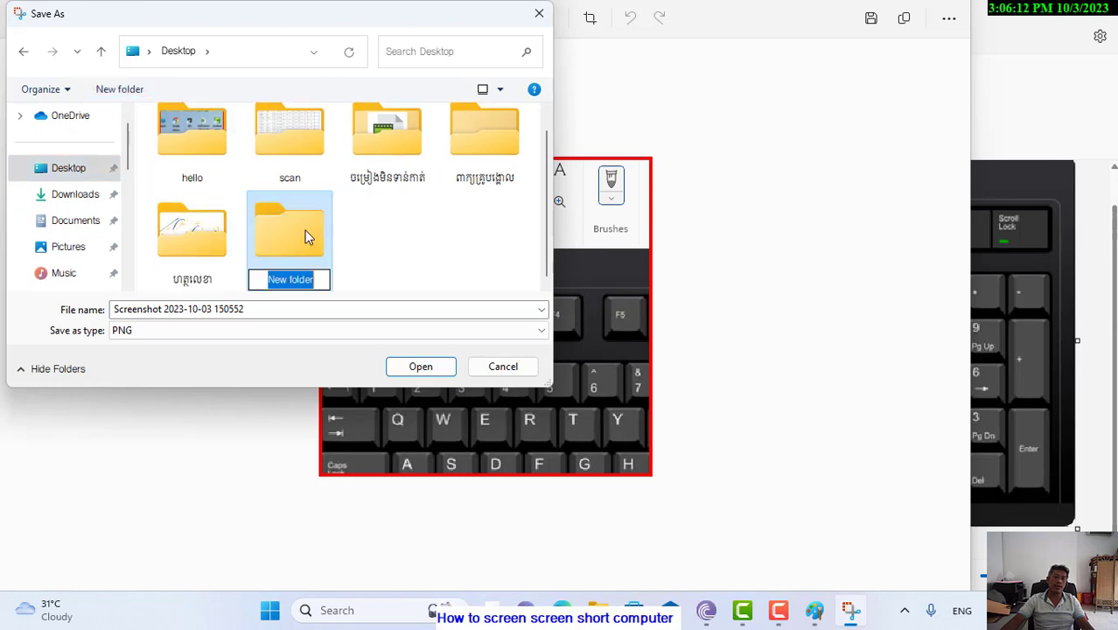
double_click(305, 230)
click(404, 366)
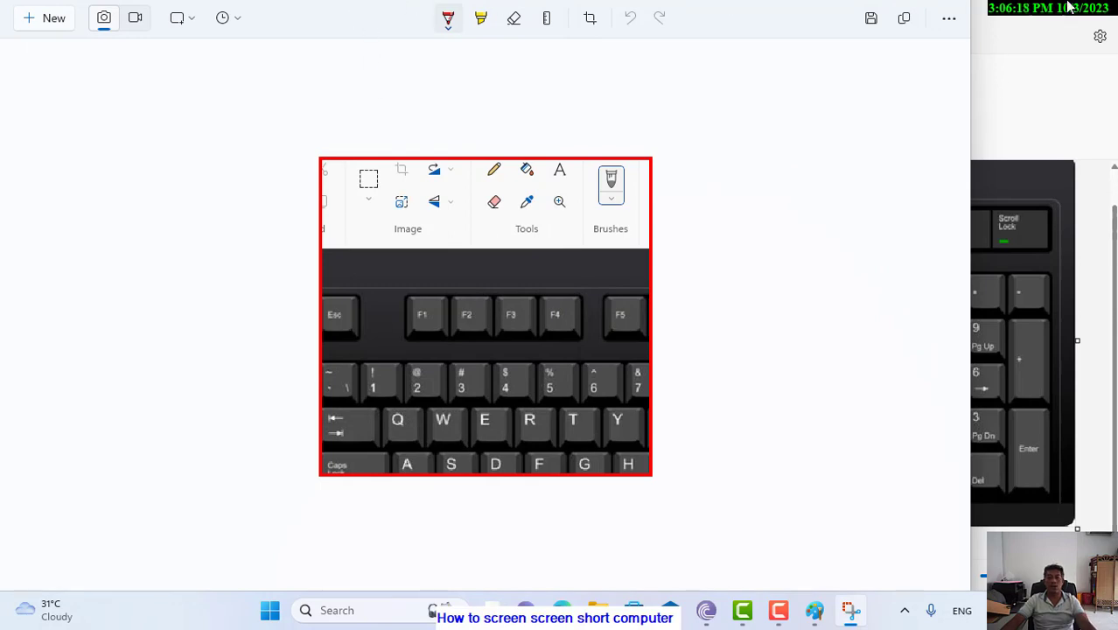
click(1112, 9)
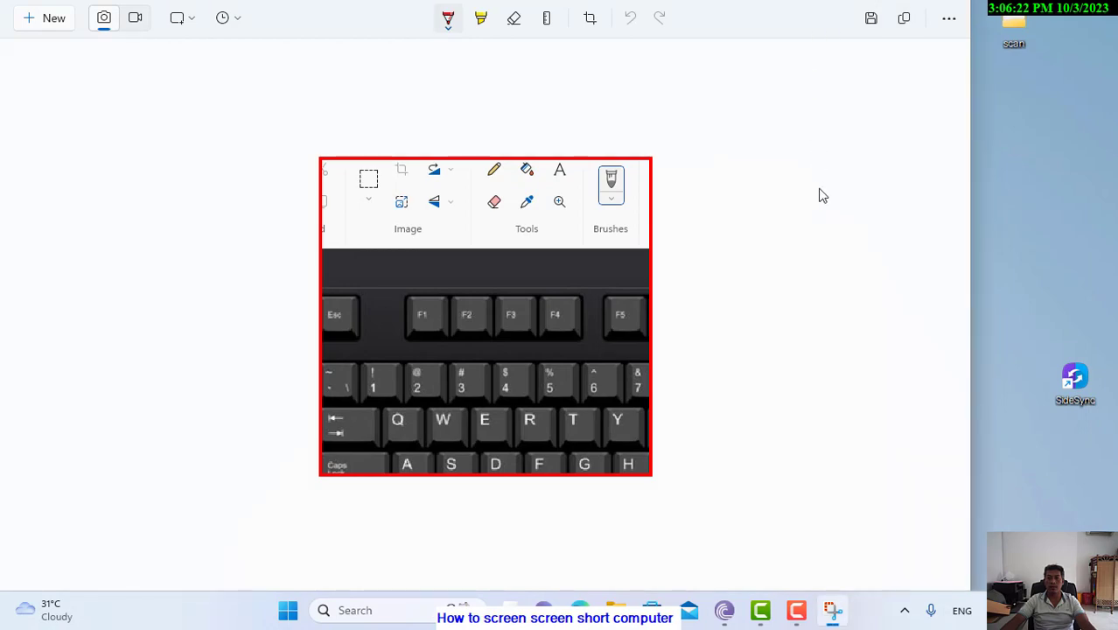
key(alt+F4)
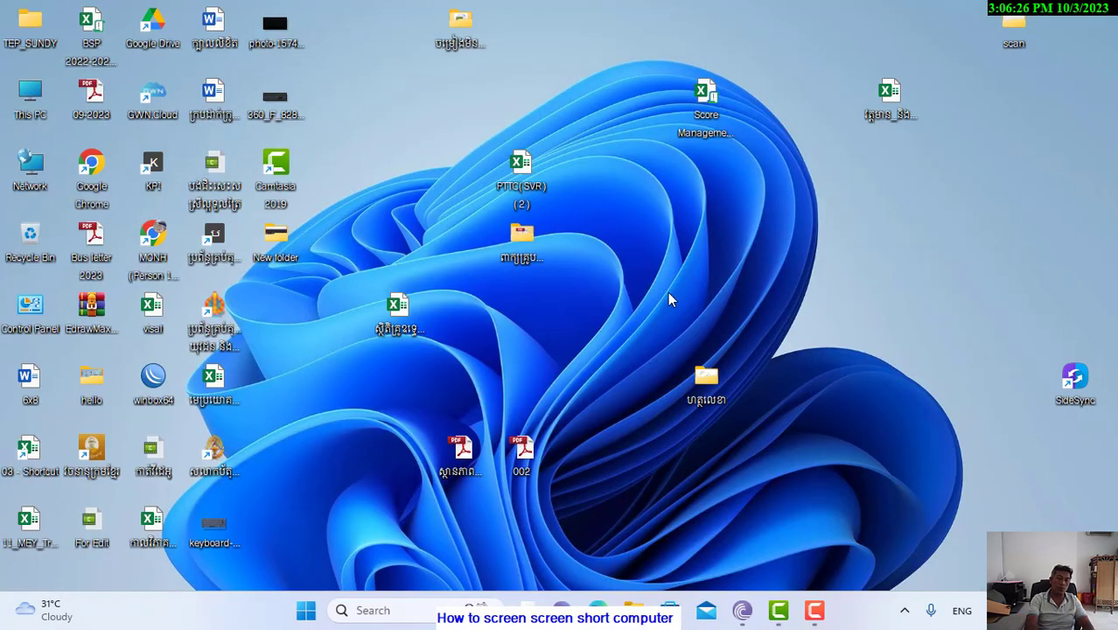
Step: Record a video snip of the entire desktop area, stop the recording, and play it back
key(super+shift+s)
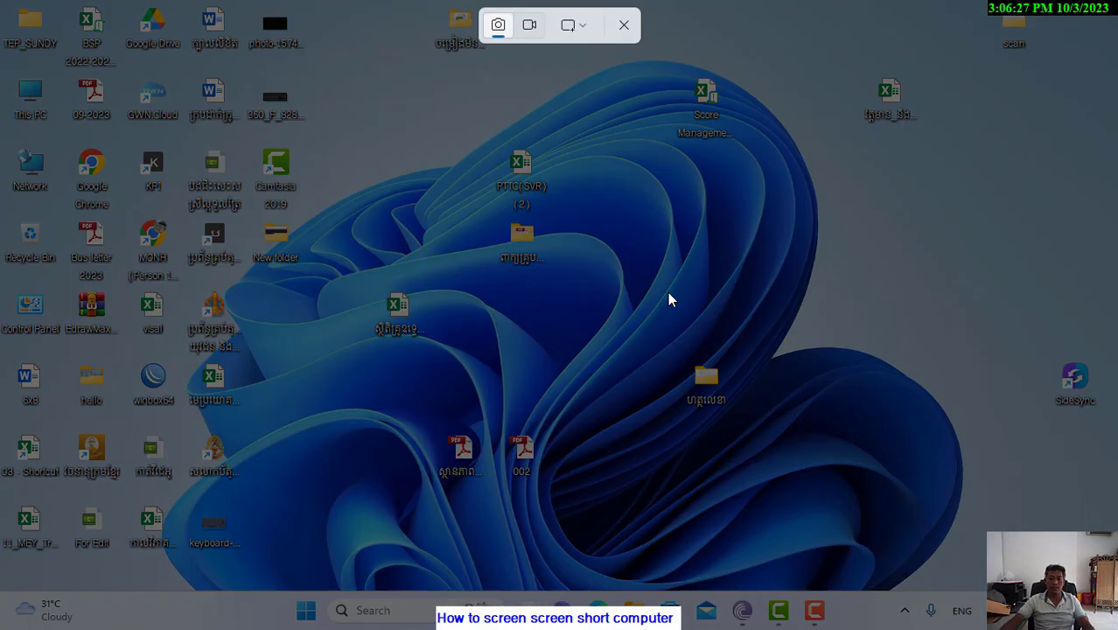
click(531, 28)
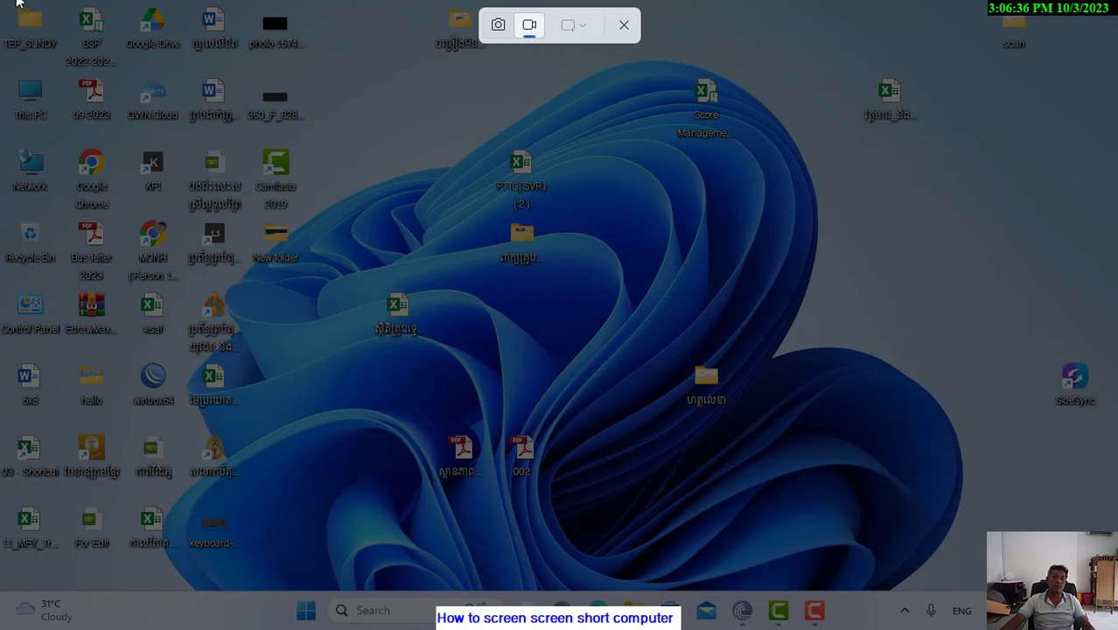
drag(3, 4, 1116, 628)
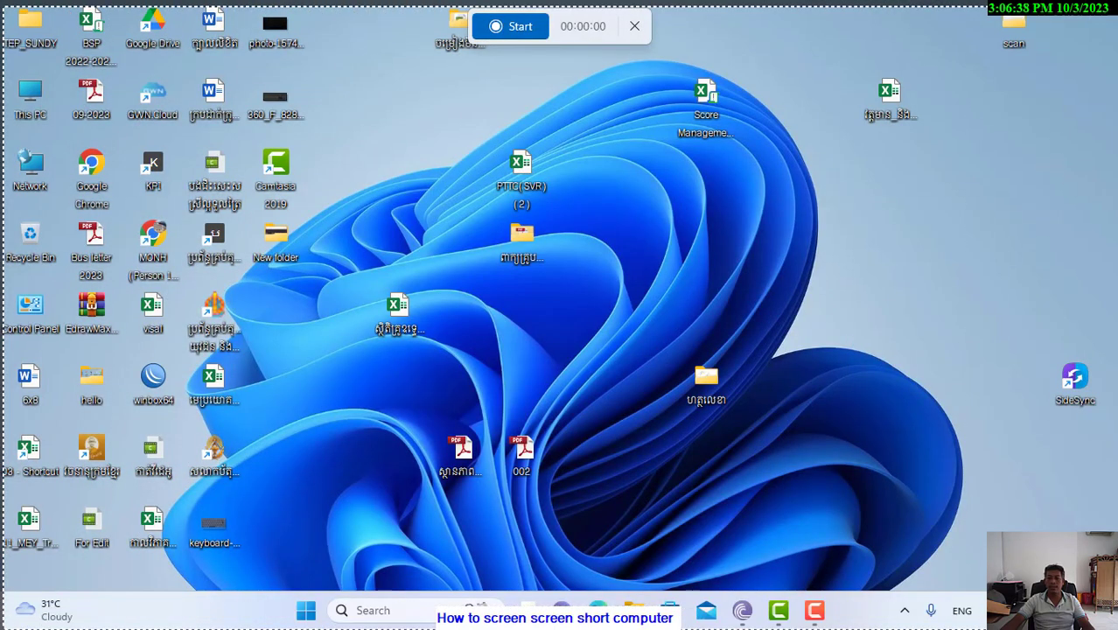
click(510, 26)
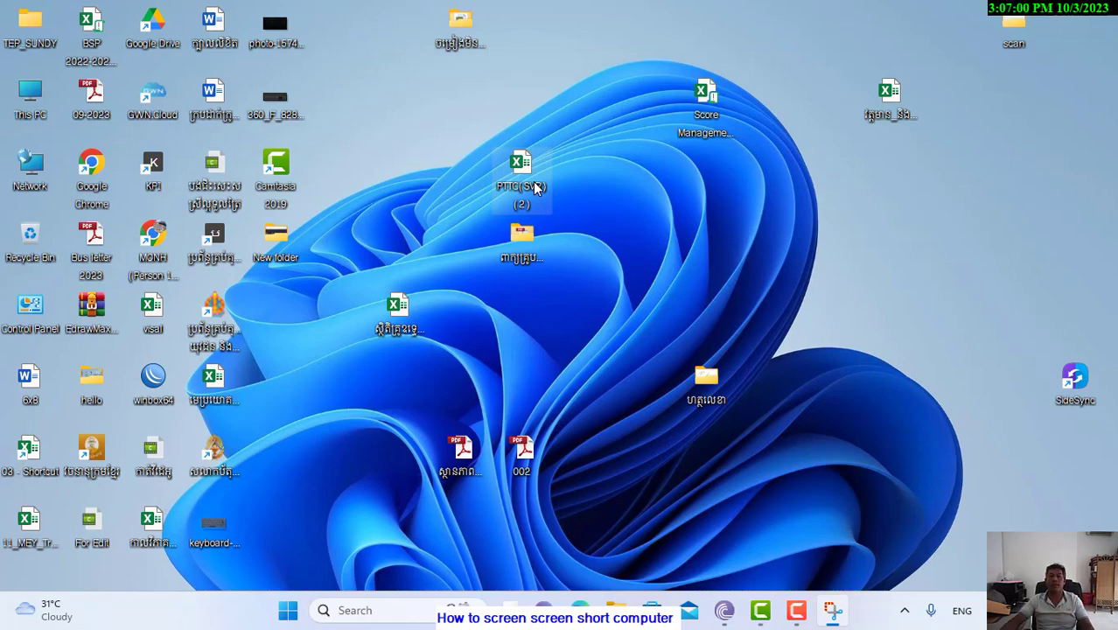
click(530, 20)
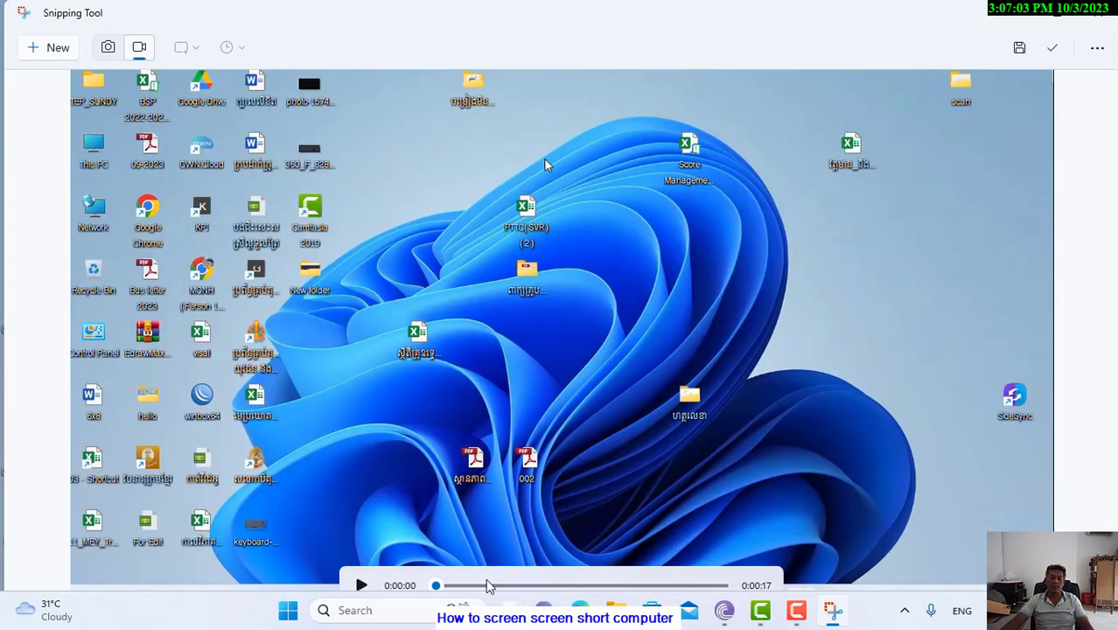
click(361, 585)
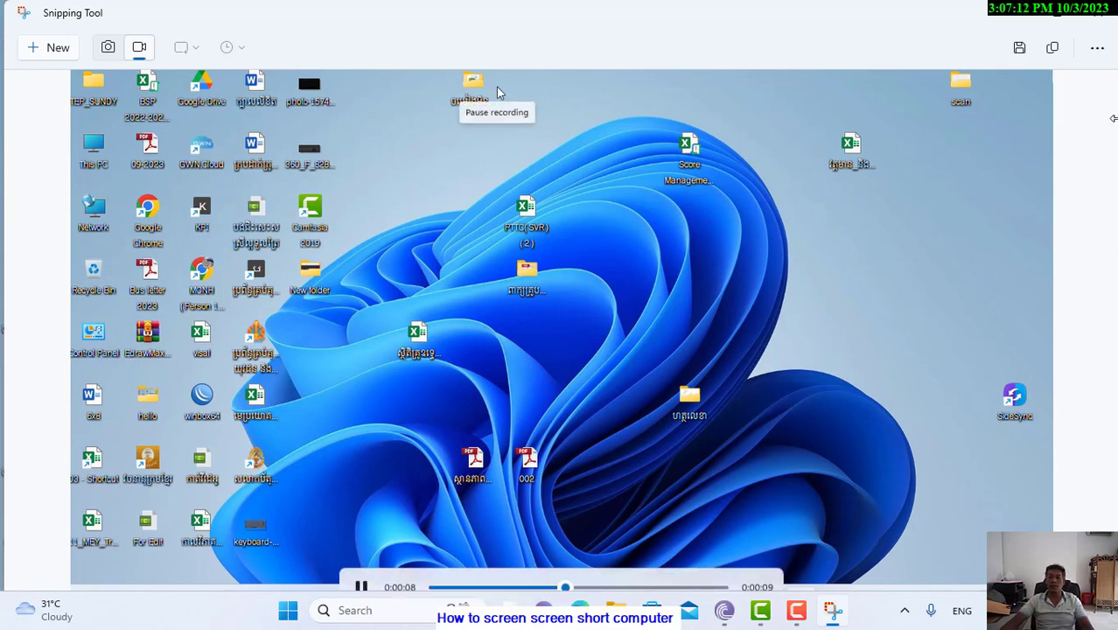
Step: Save the recording as an MP4 under its suggested name in New folder on the Desktop, and close Snipping Tool
click(1020, 48)
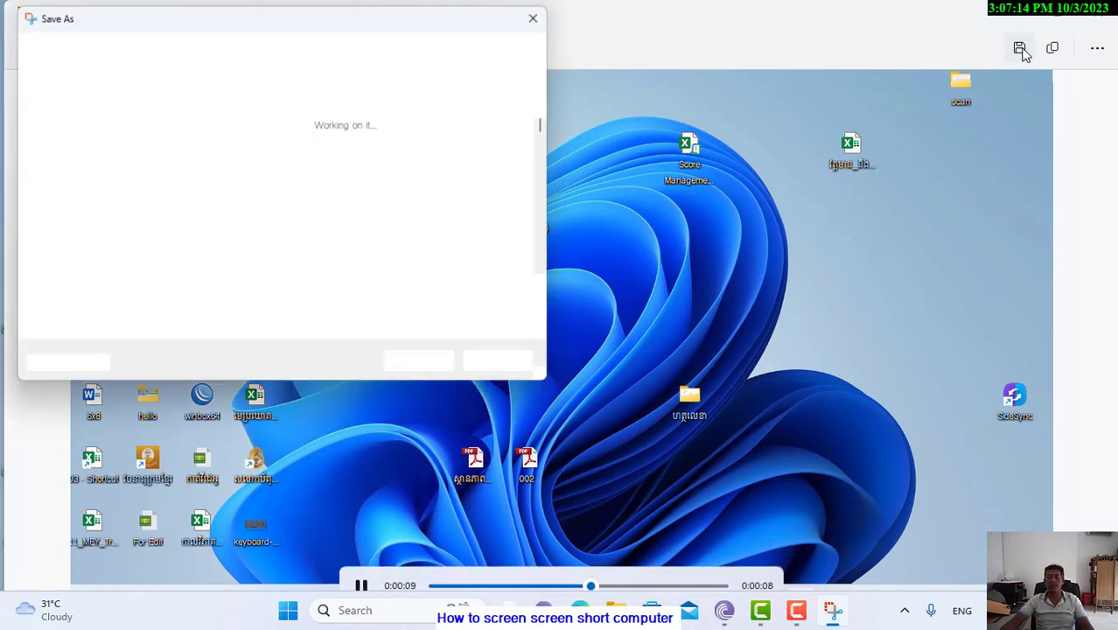
click(74, 168)
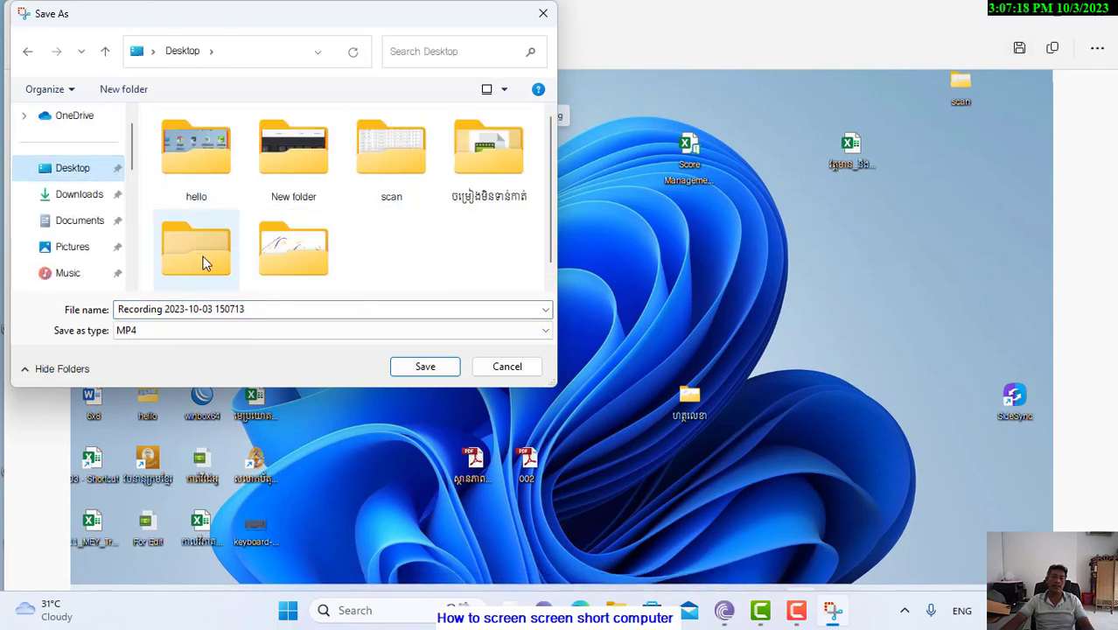
scroll(200, 253, down, 1)
double_click(286, 144)
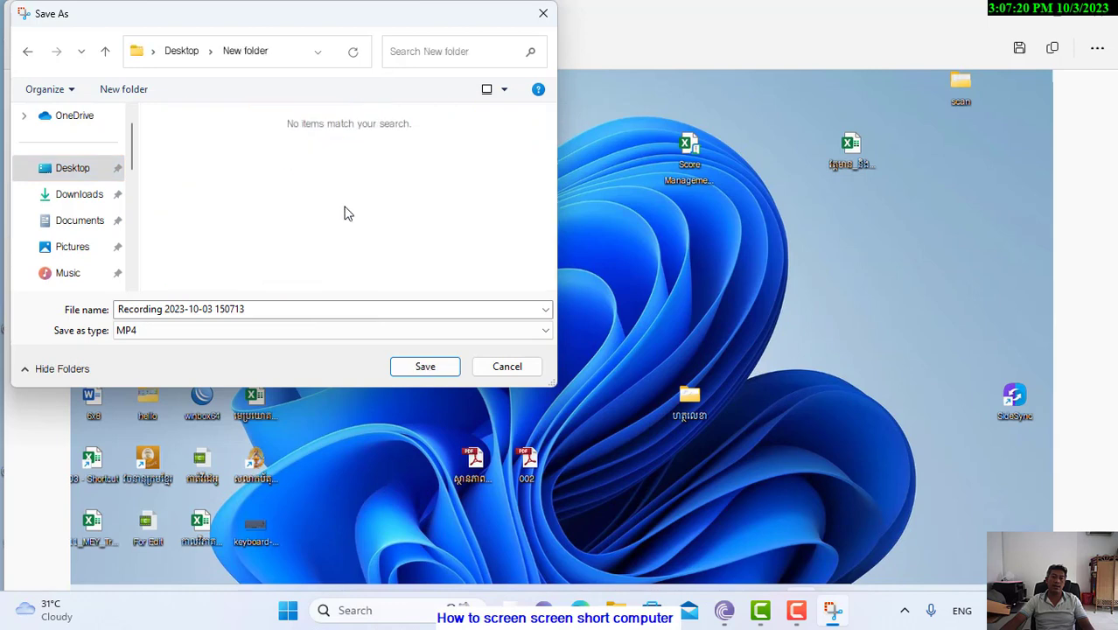
click(426, 371)
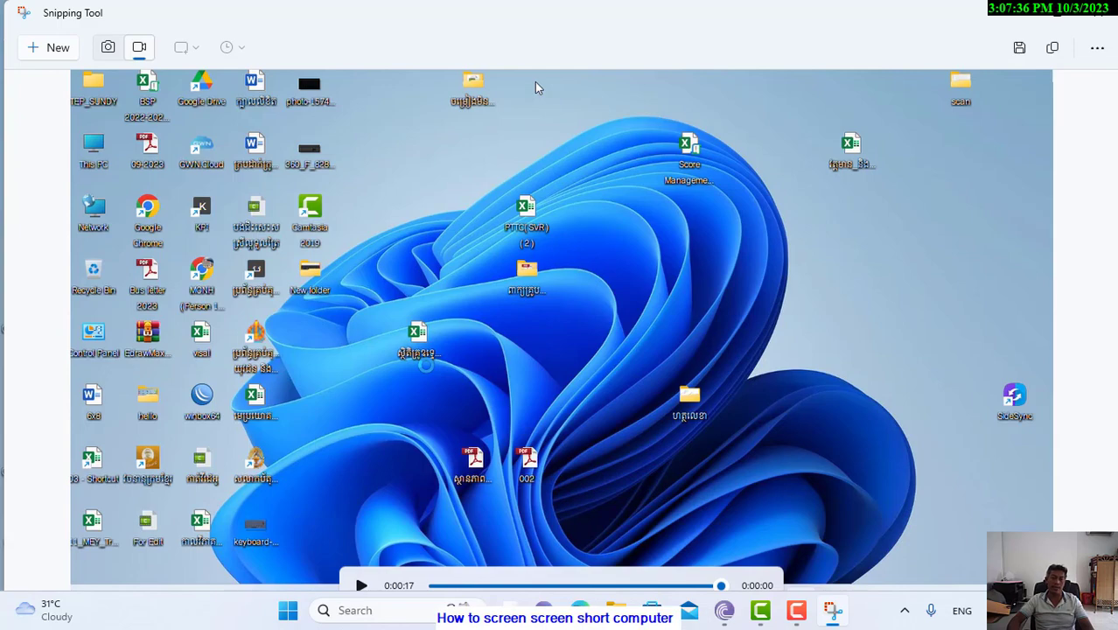
key(alt+F4)
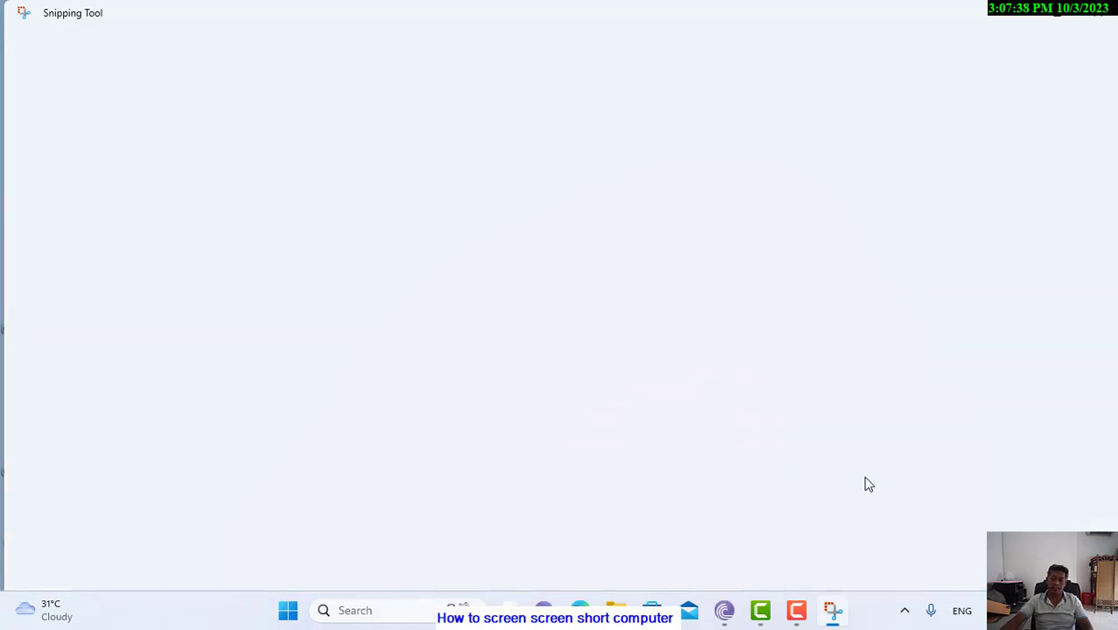